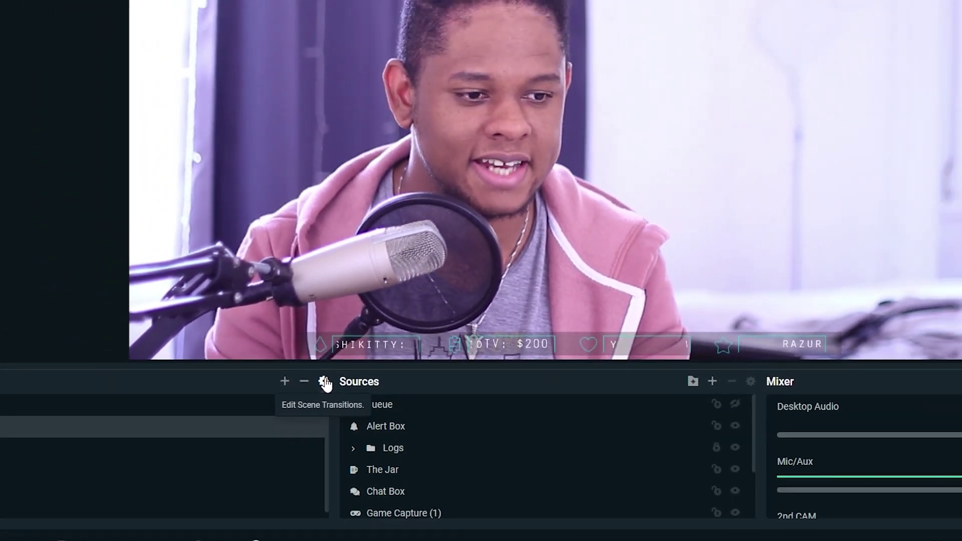
Edit the Global Transition and change its type to Stinger
click(357, 312)
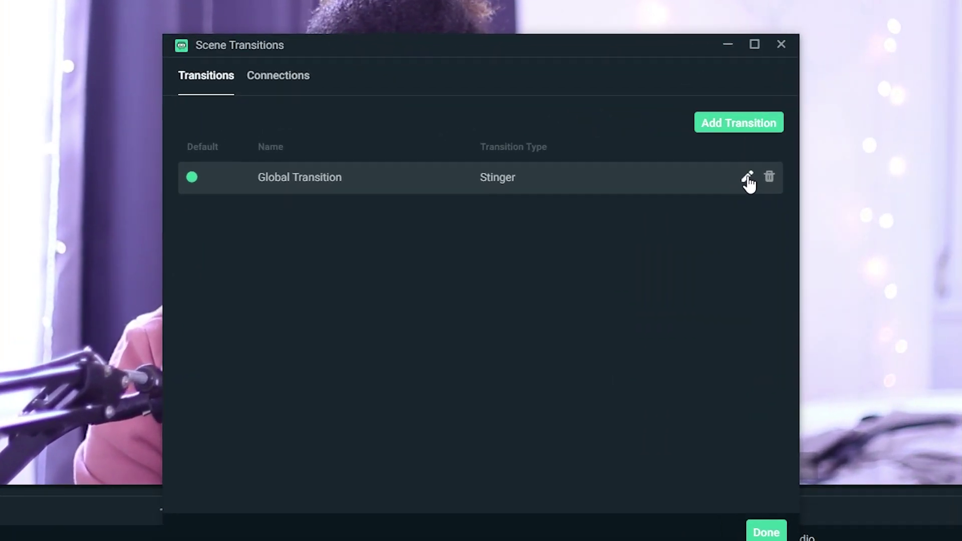
click(674, 188)
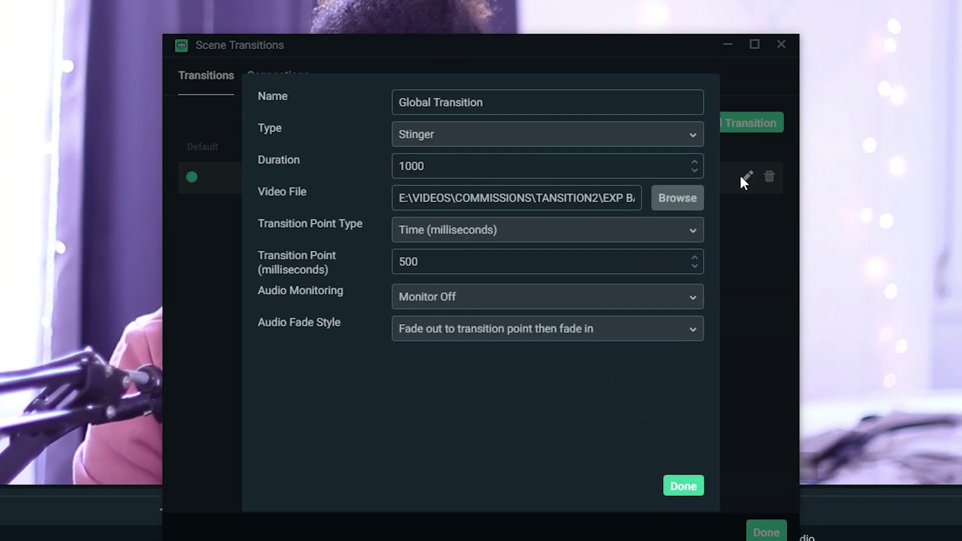
click(554, 145)
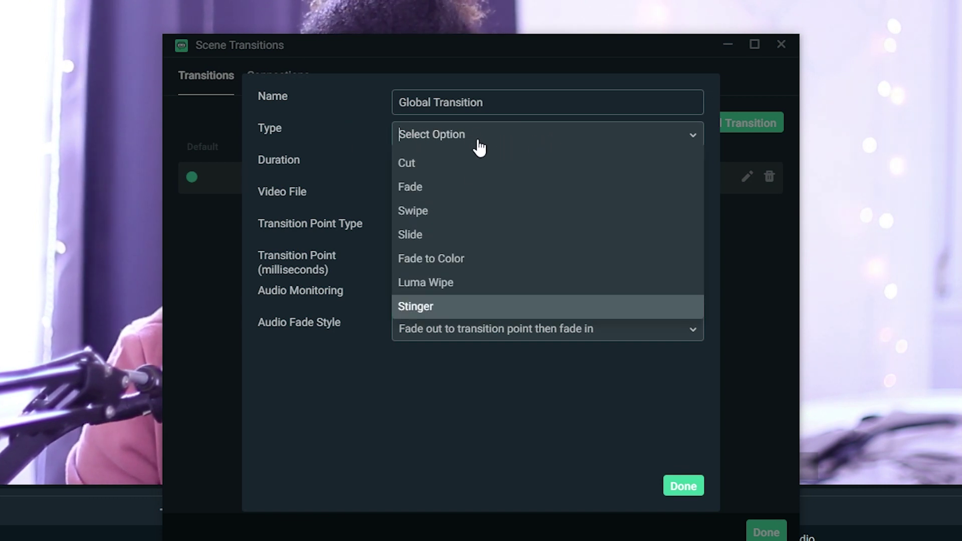
click(418, 308)
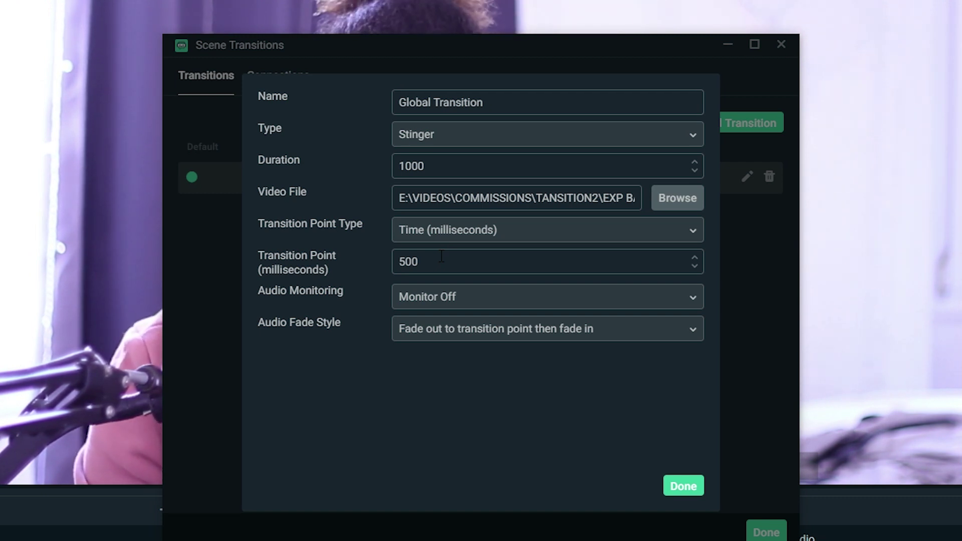
Load an Arrows .webm clip as the Global Transition's stinger video and save it
click(689, 199)
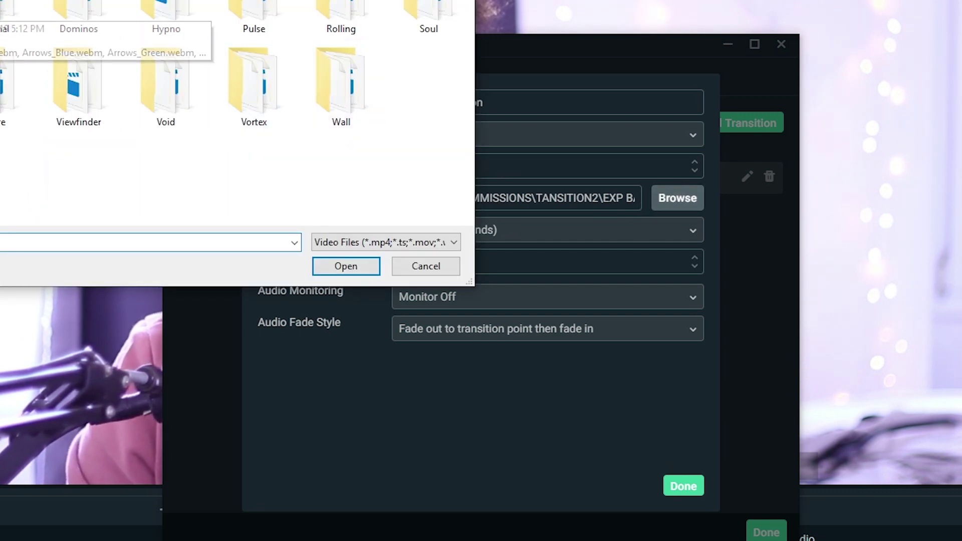
double_click(8, 12)
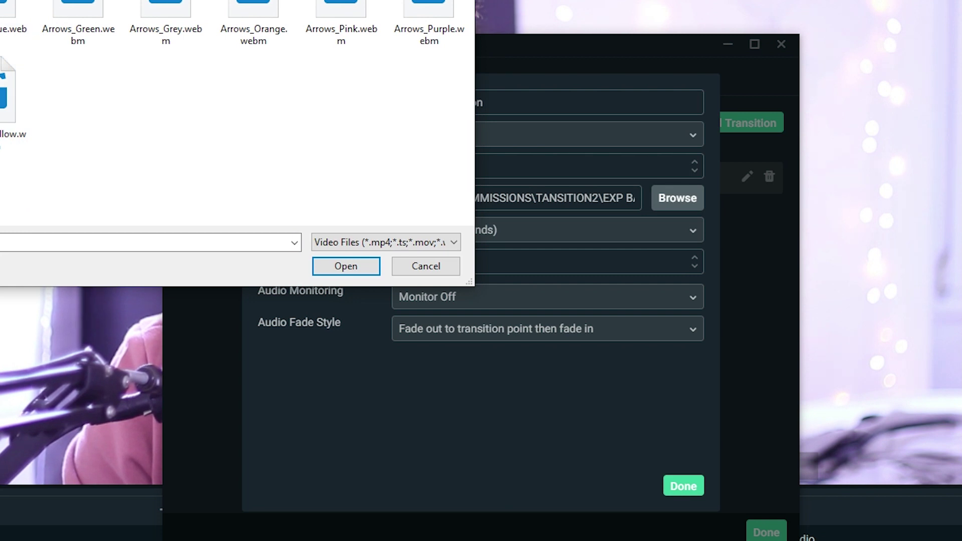
double_click(4, 10)
click(685, 487)
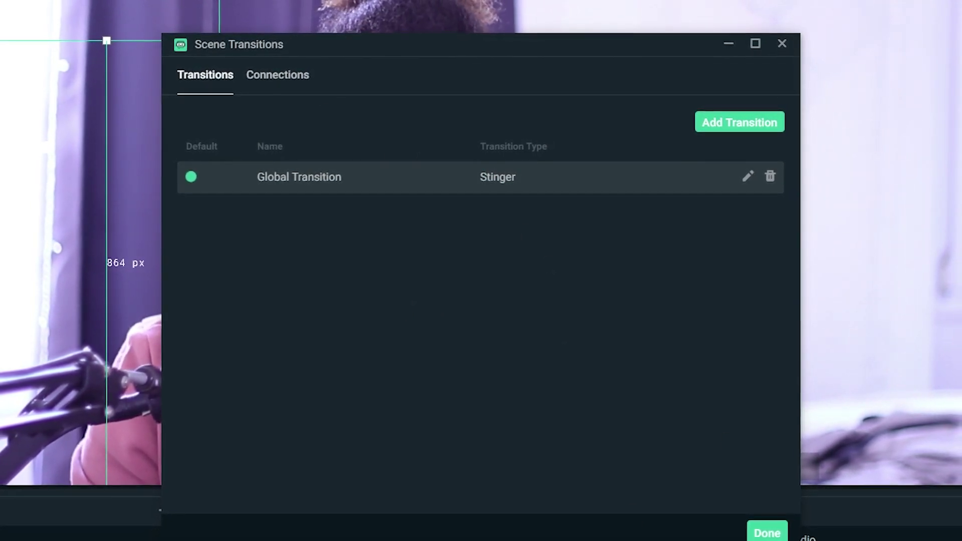
click(768, 533)
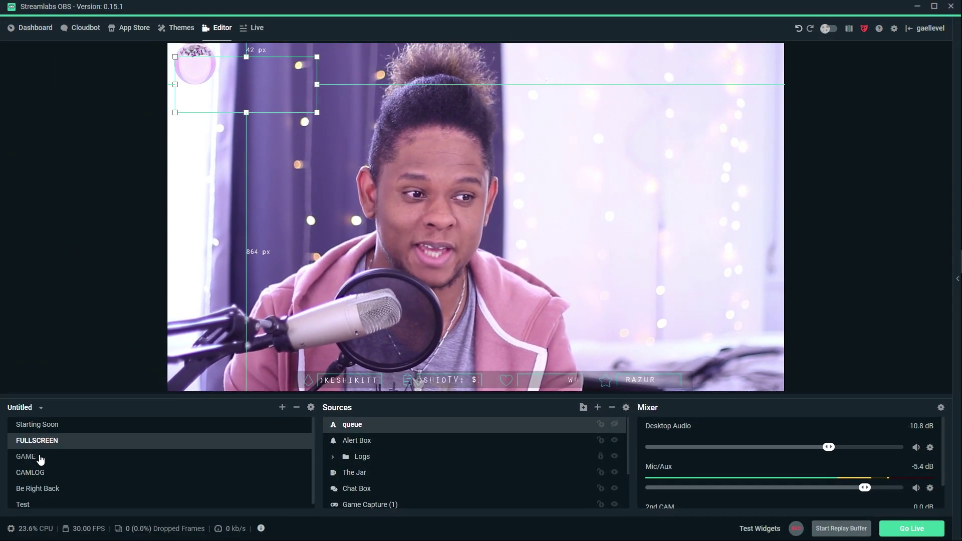
click(1, 502)
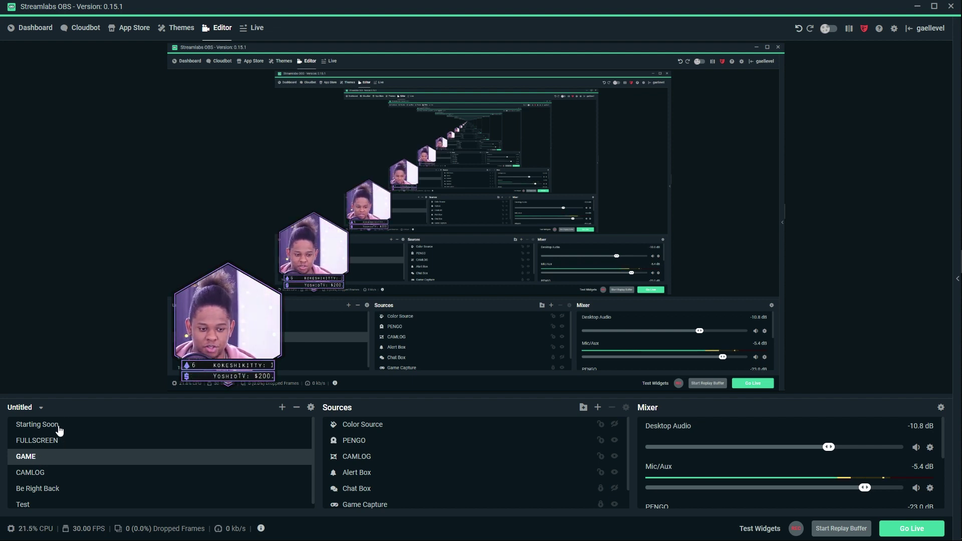
click(58, 429)
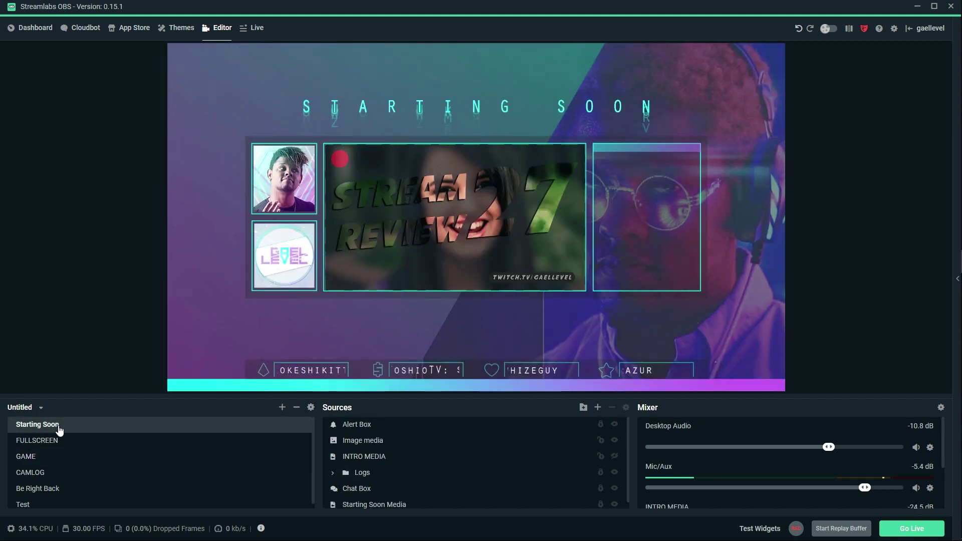
click(56, 441)
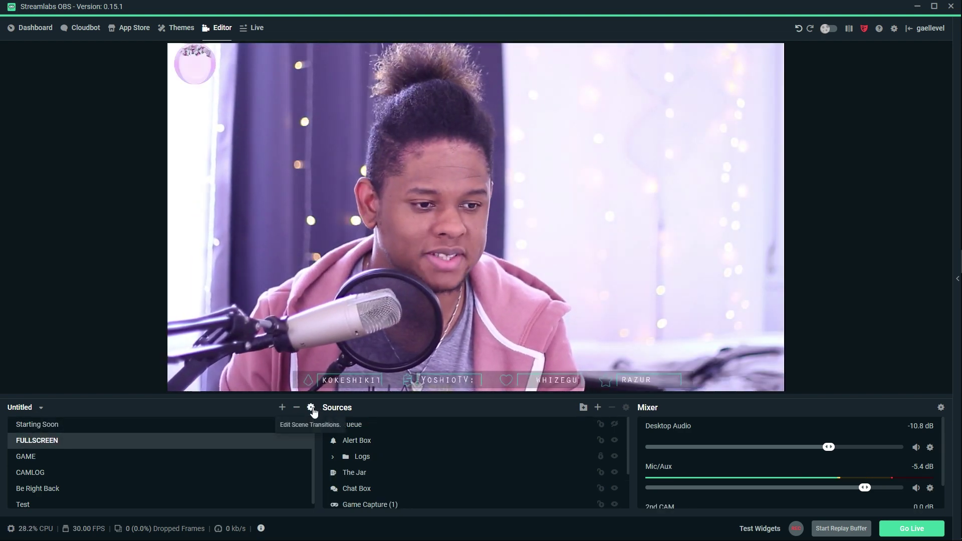
click(310, 407)
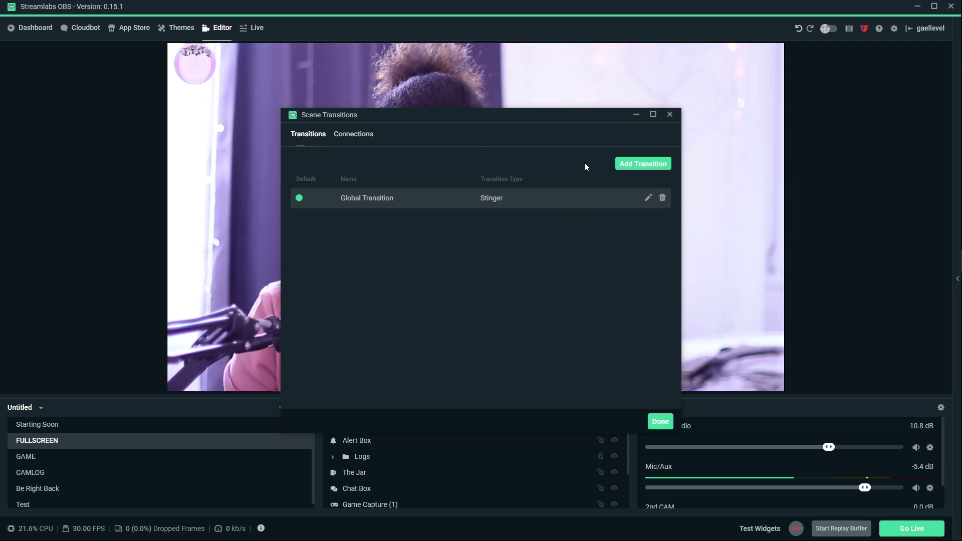
Add a new Stinger transition using Void_Pink.webm from the Void folder as its video
click(629, 166)
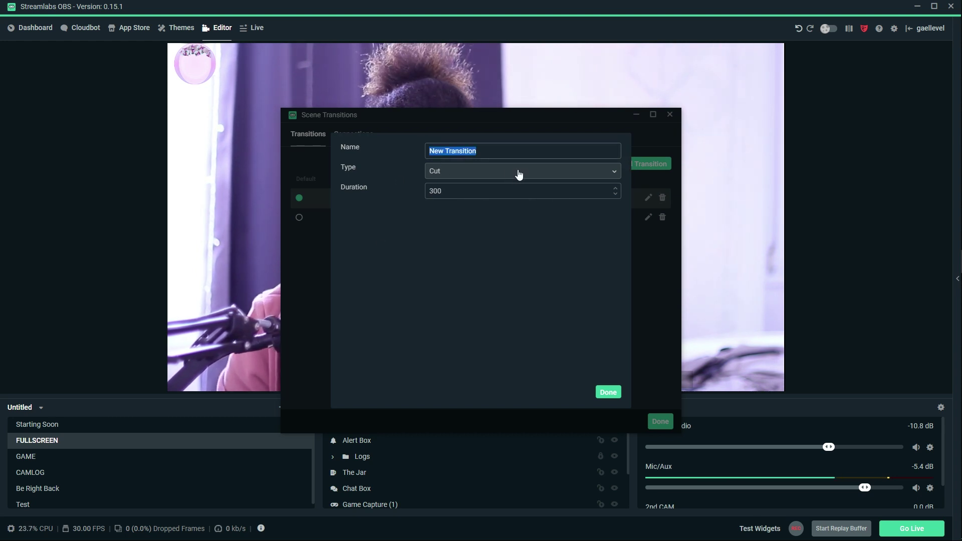
click(518, 173)
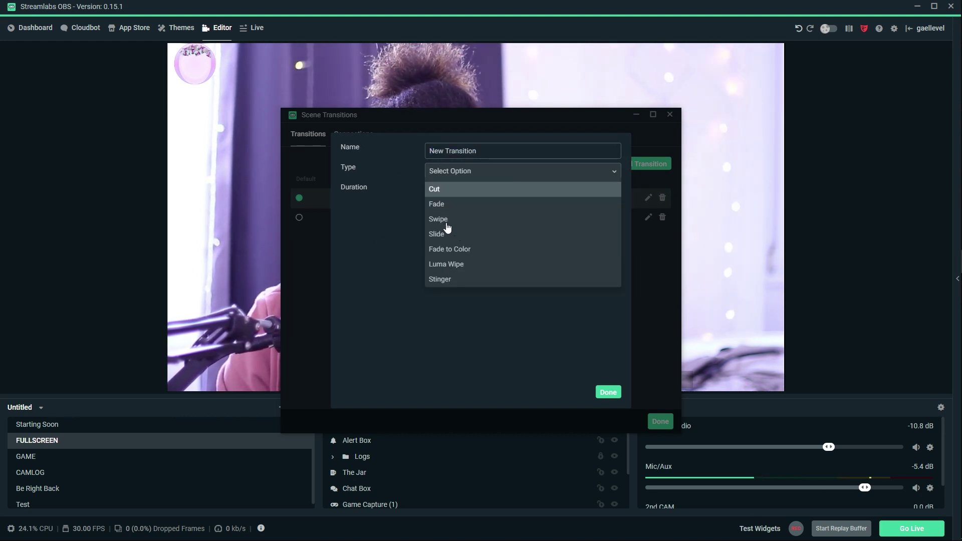
click(461, 278)
click(604, 211)
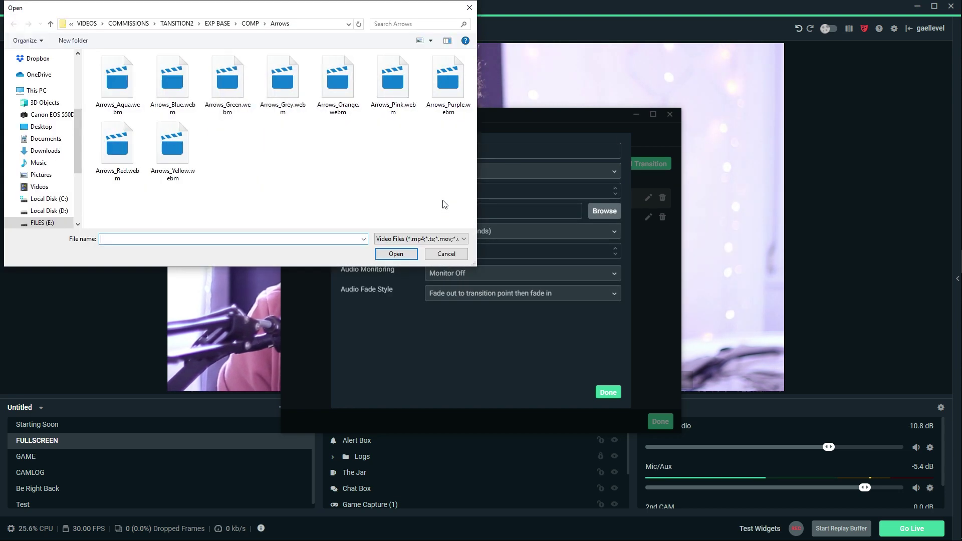
click(250, 24)
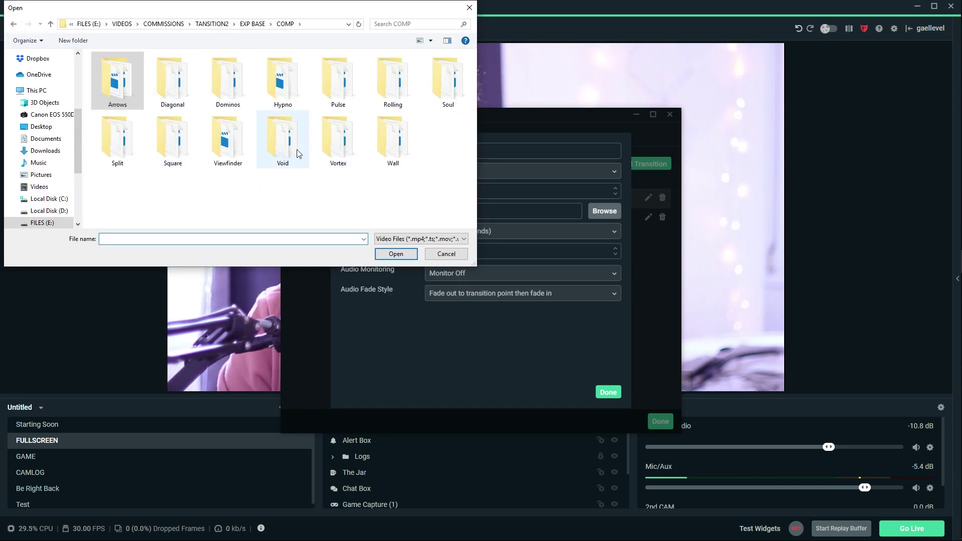
double_click(281, 136)
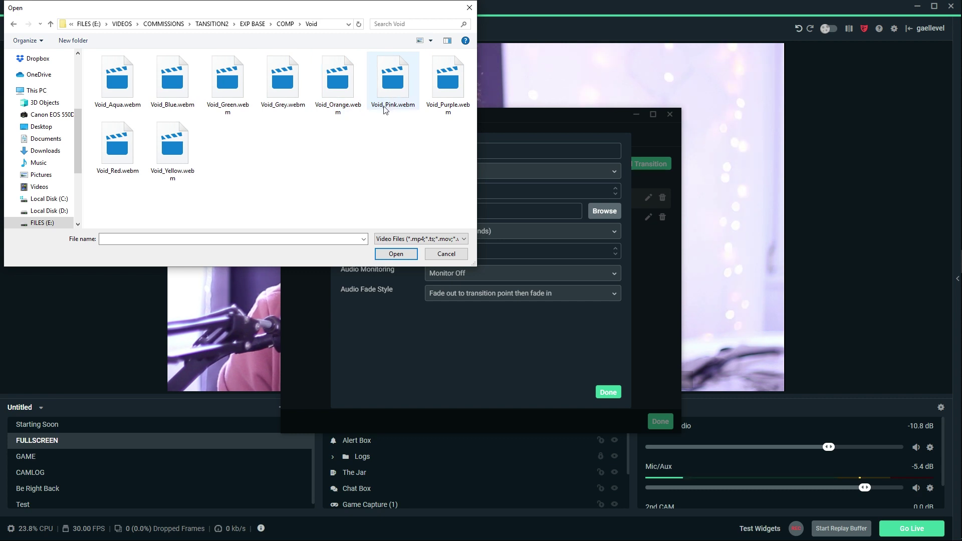
double_click(393, 80)
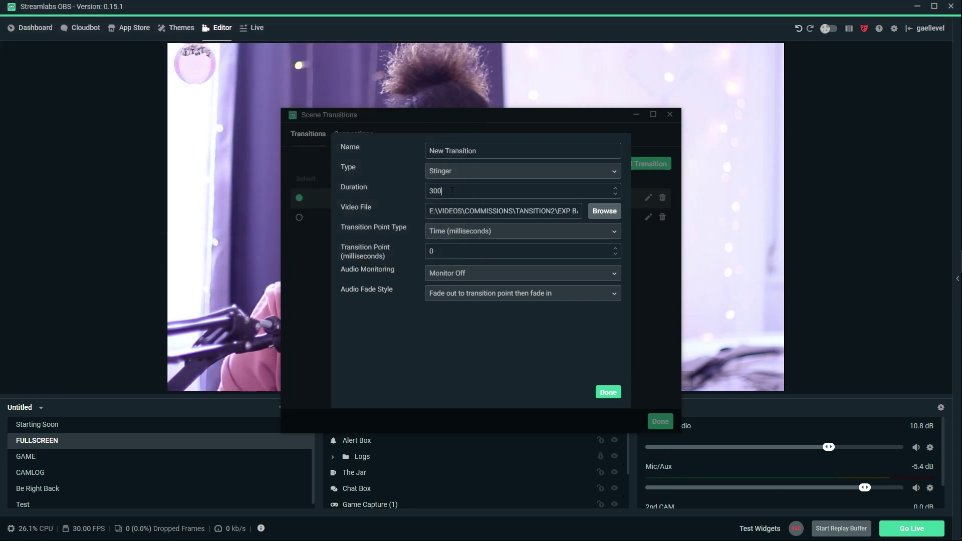
Set the new stinger's duration to 1500 ms and transition point to 500 ms, and save
text(1000)
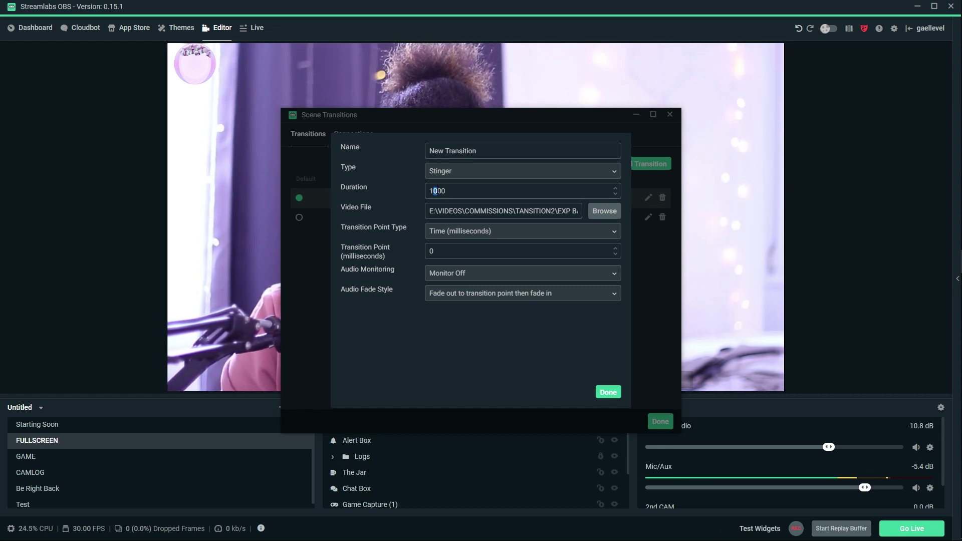
drag(434, 190, 437, 191)
text(5)
key(Tab)
key(Tab)
key(Tab)
key(Tab)
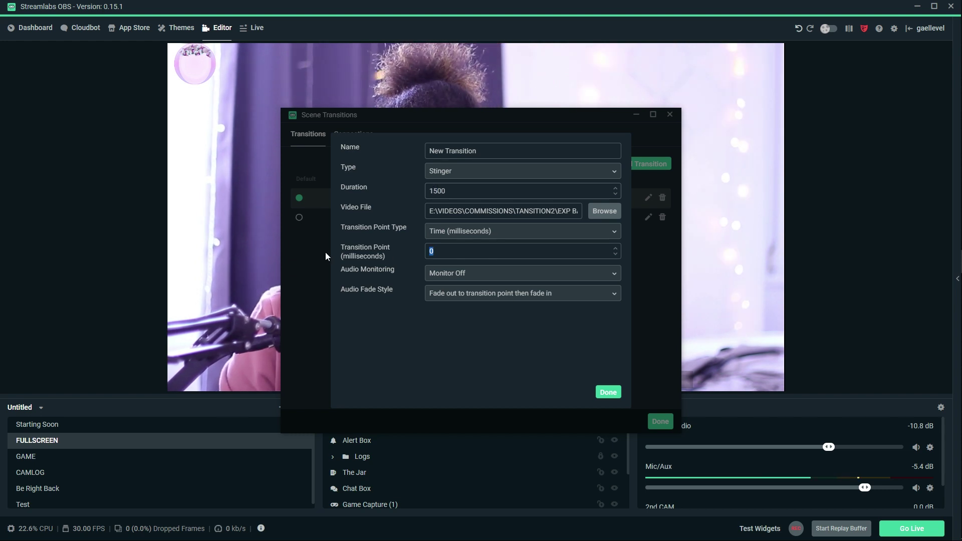
text(500)
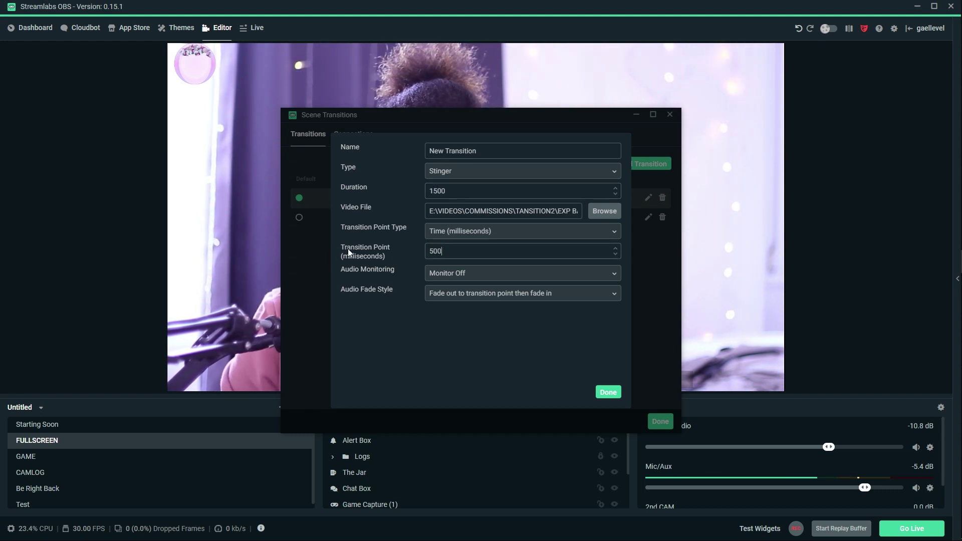
key(Return)
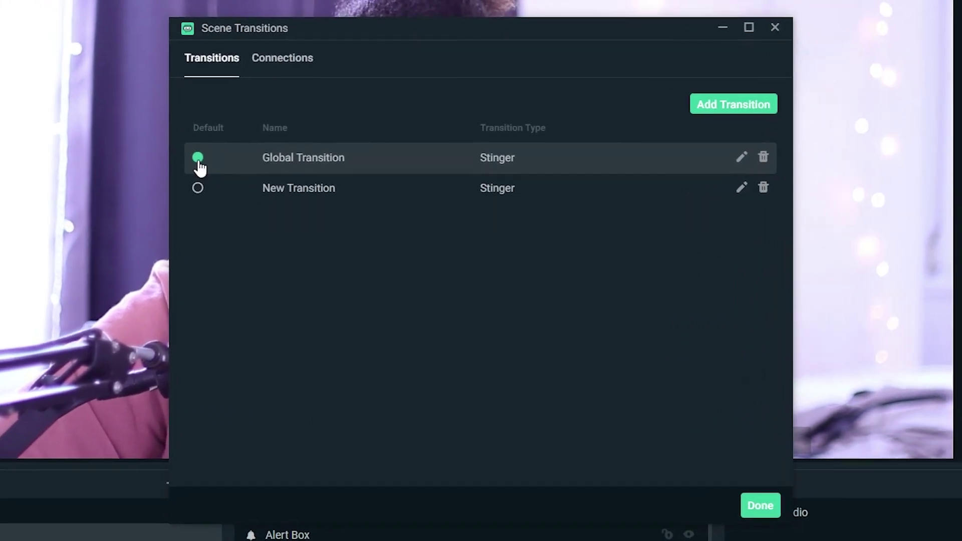
Add a Starting Soon → FULLSCREEN connection using New Transition and close the transitions window
click(278, 60)
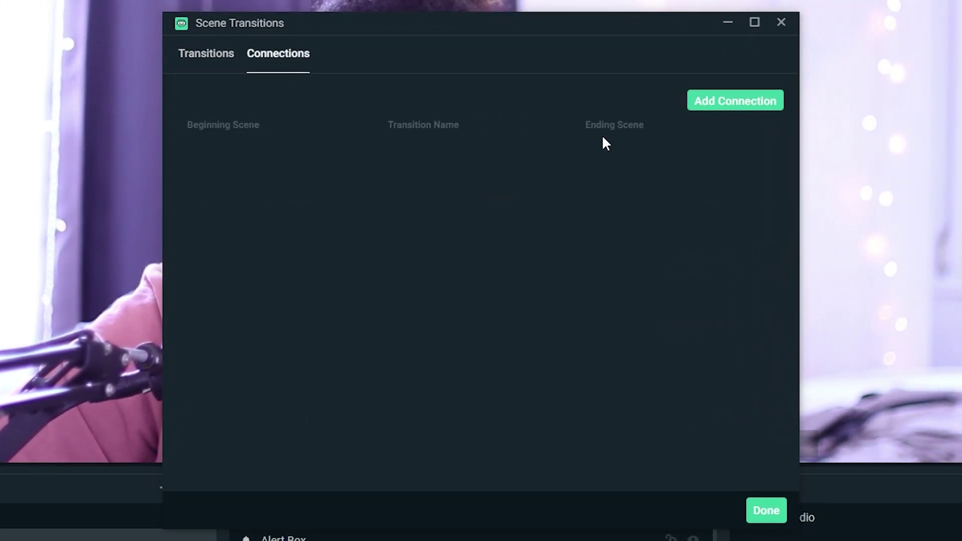
click(706, 104)
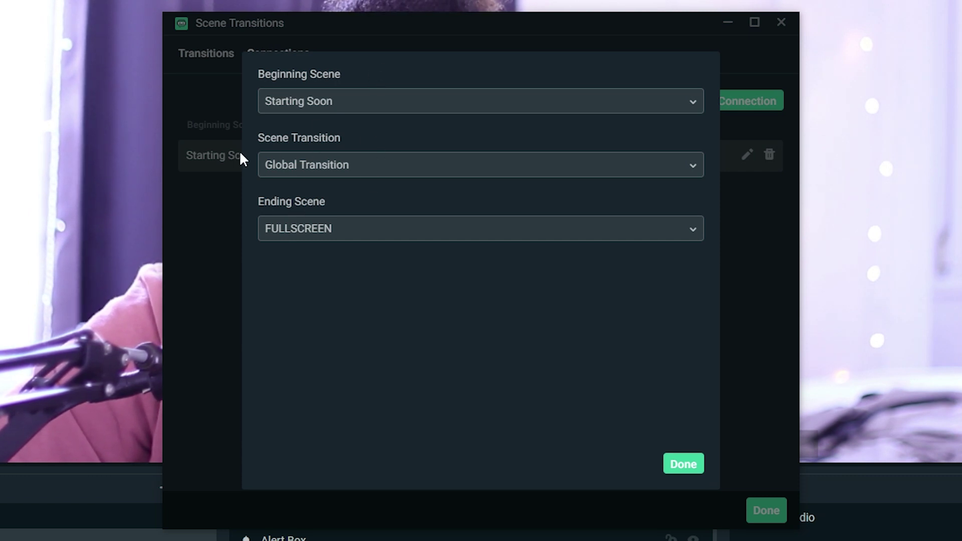
click(387, 169)
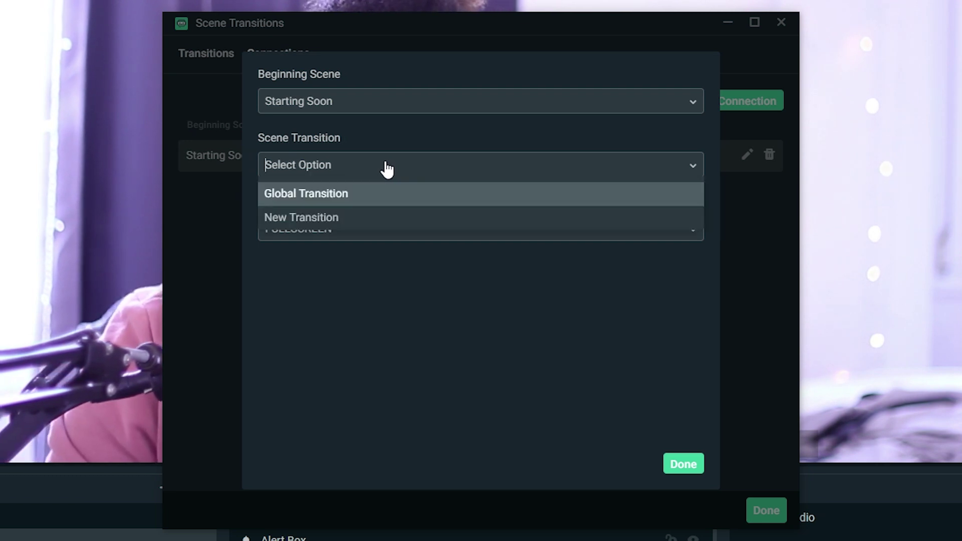
click(349, 218)
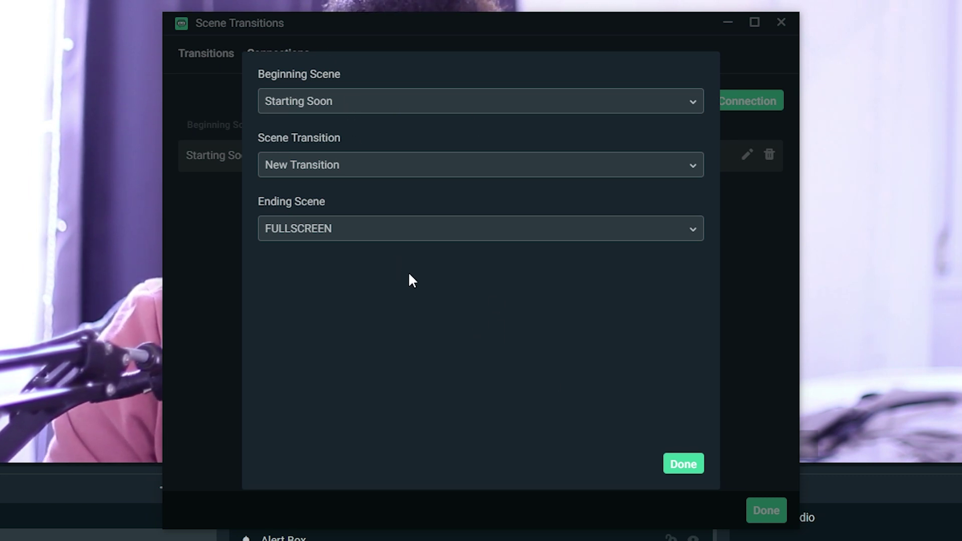
click(682, 465)
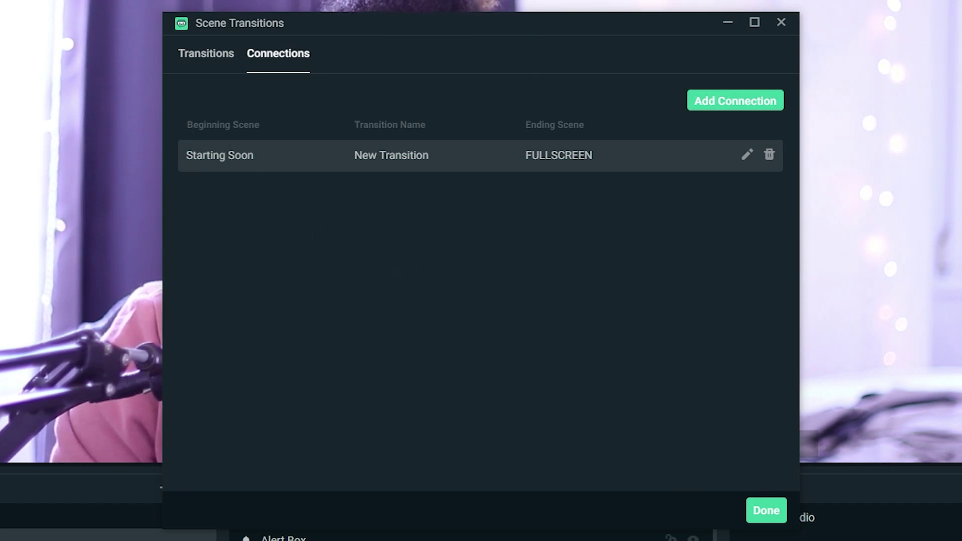
click(766, 507)
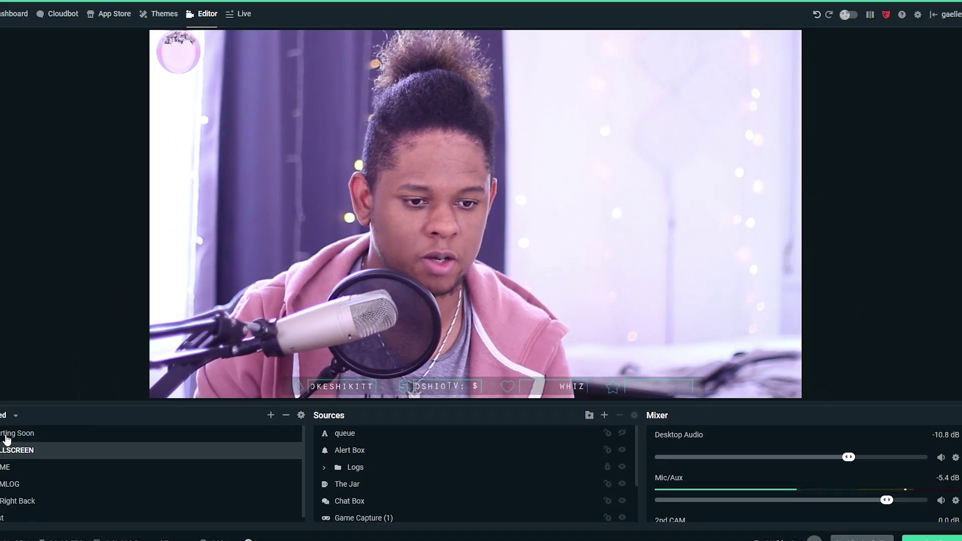
click(6, 434)
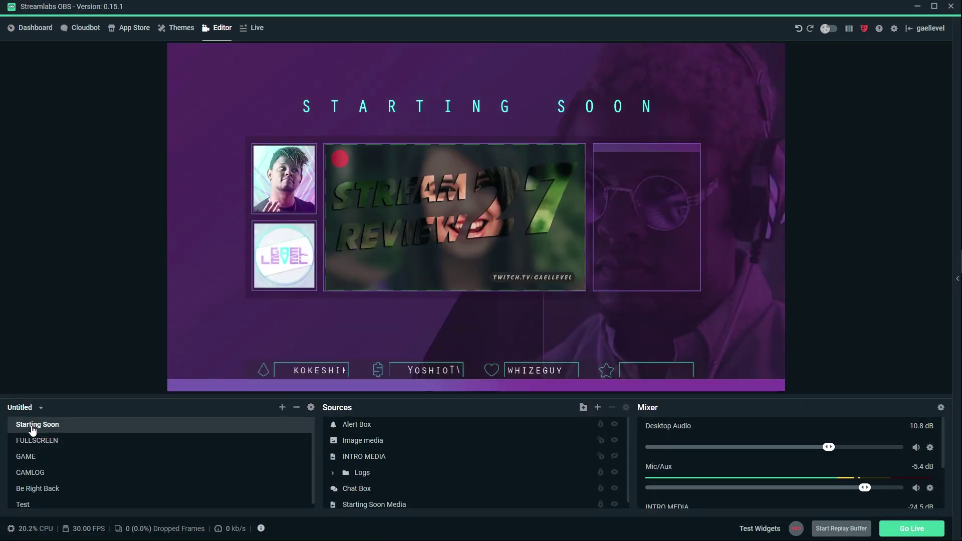
click(60, 444)
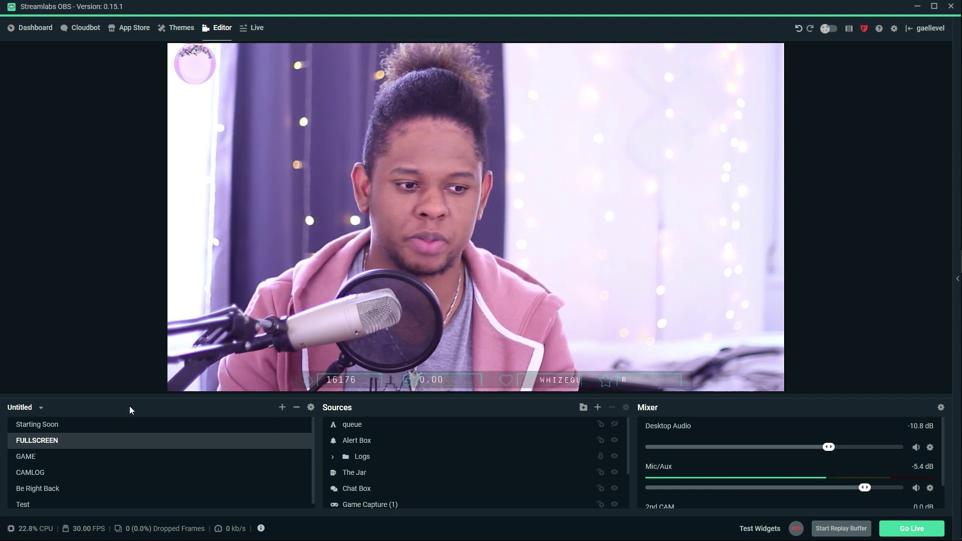
click(304, 410)
click(648, 197)
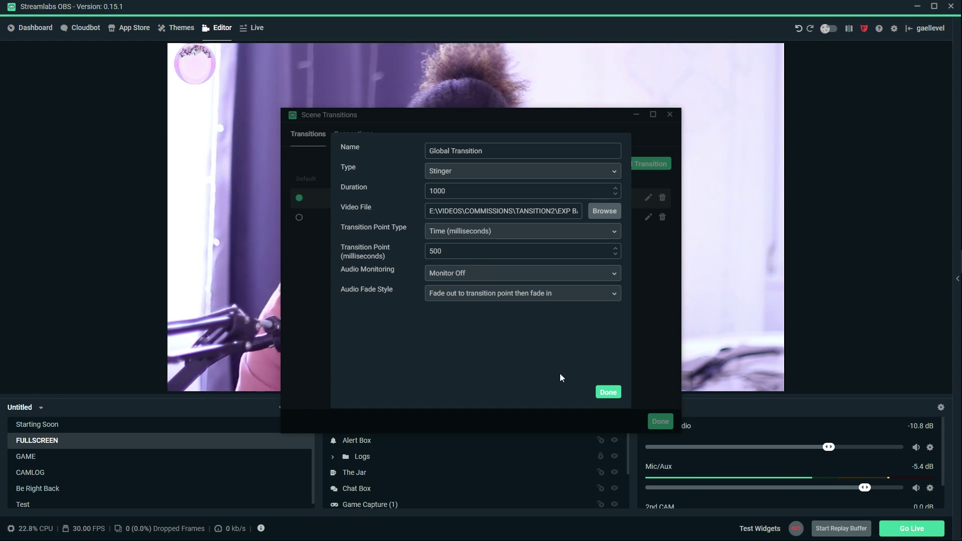
click(614, 394)
click(659, 421)
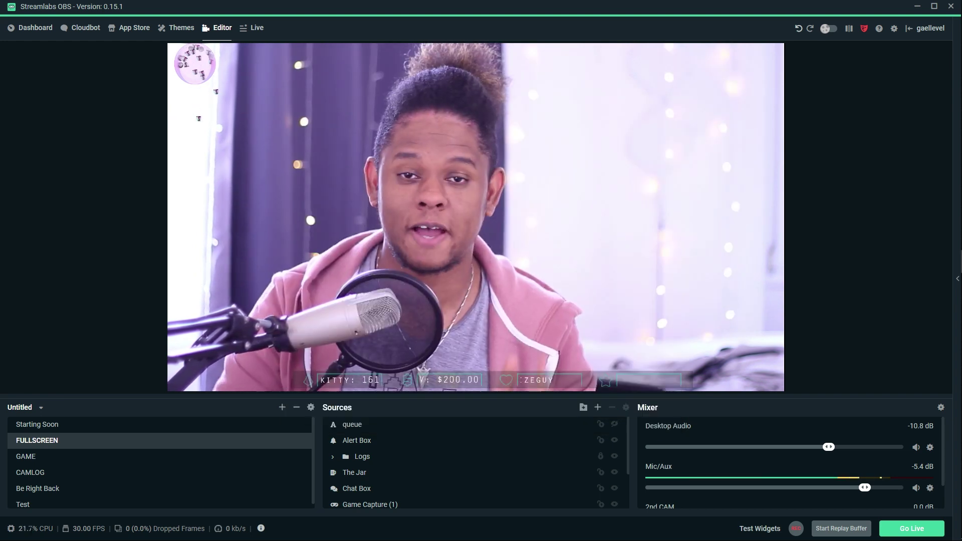